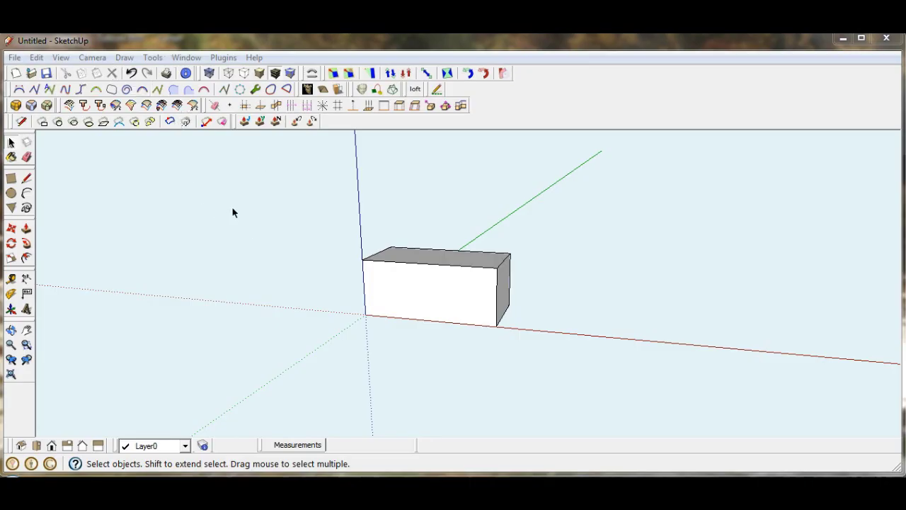
Step: Browse the File, Edit, Camera and Draw menus and the BezierSpline curves submenu
click(15, 58)
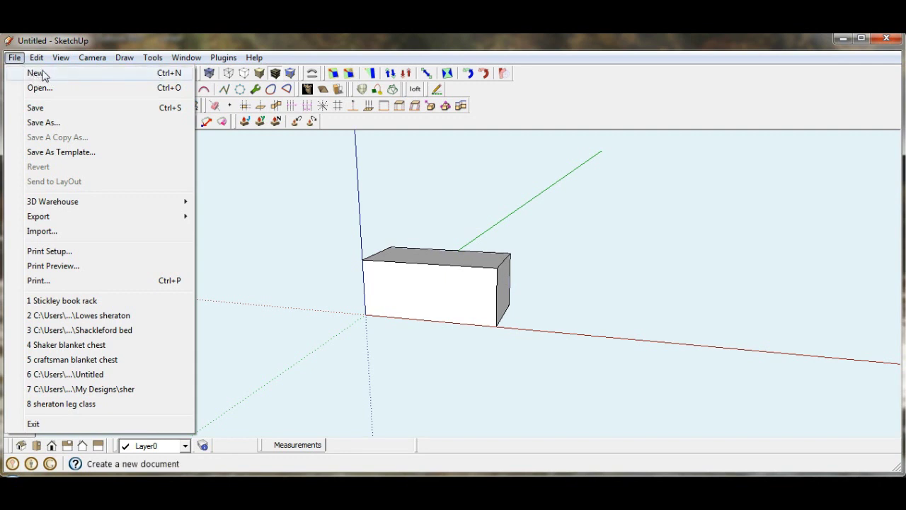
mouse_move(39, 62)
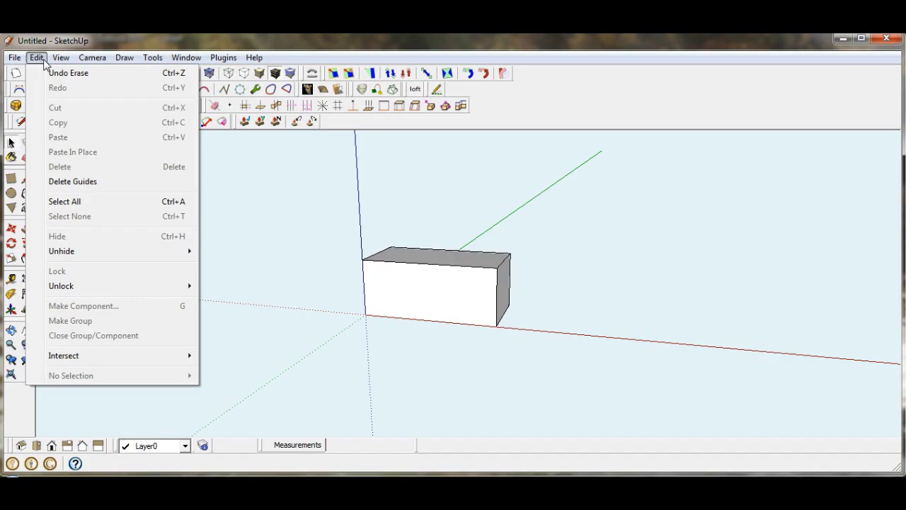
mouse_move(92, 63)
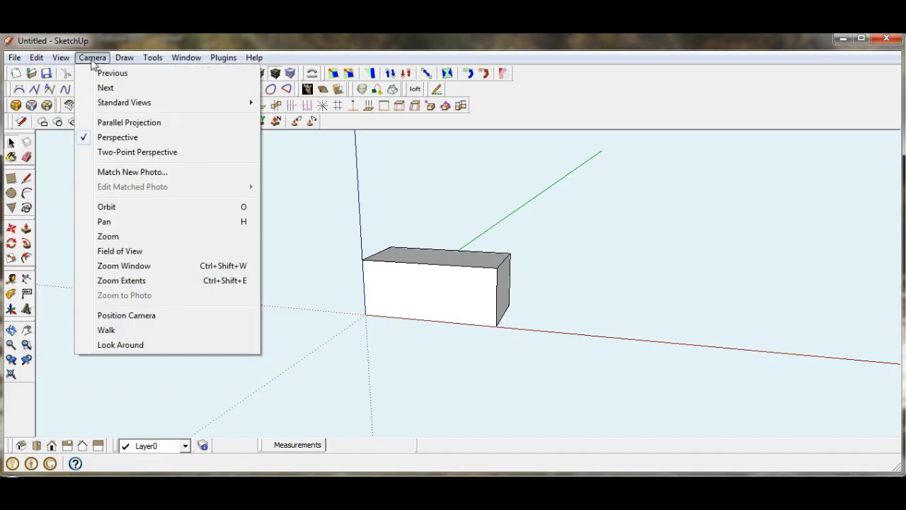
mouse_move(126, 63)
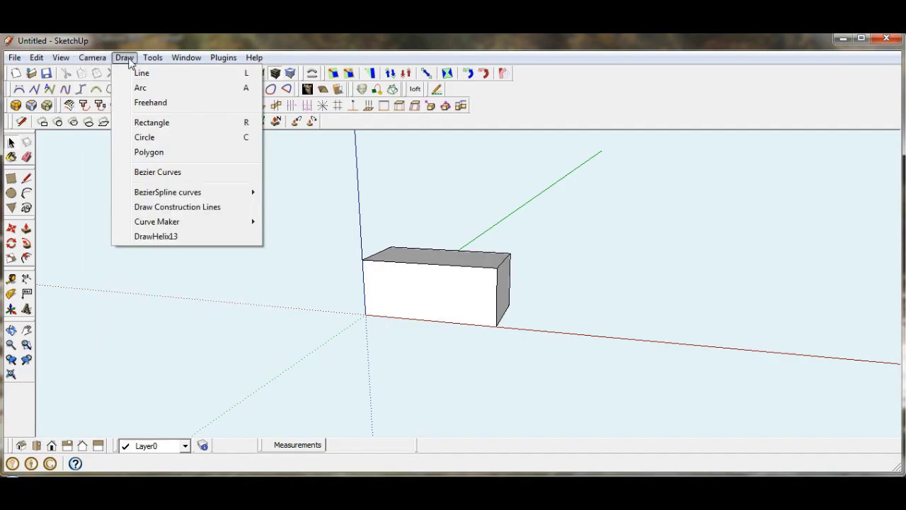
mouse_move(156, 194)
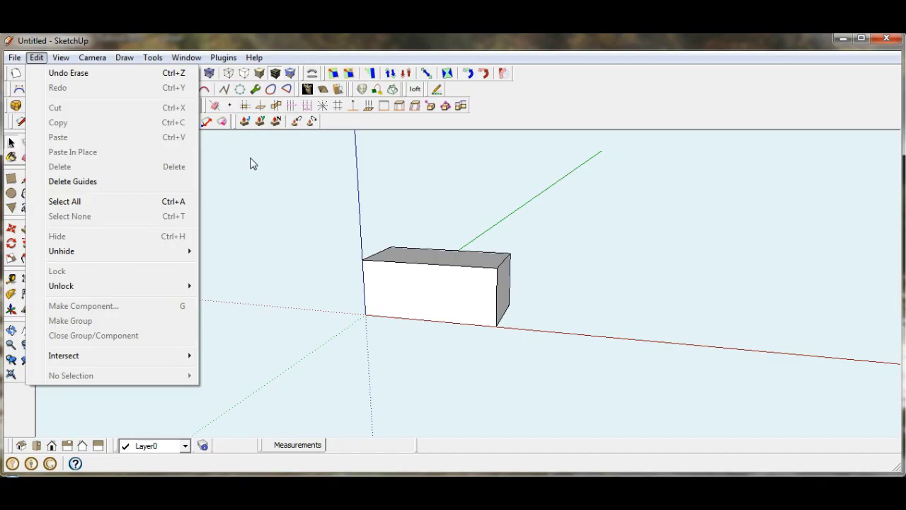
click(249, 162)
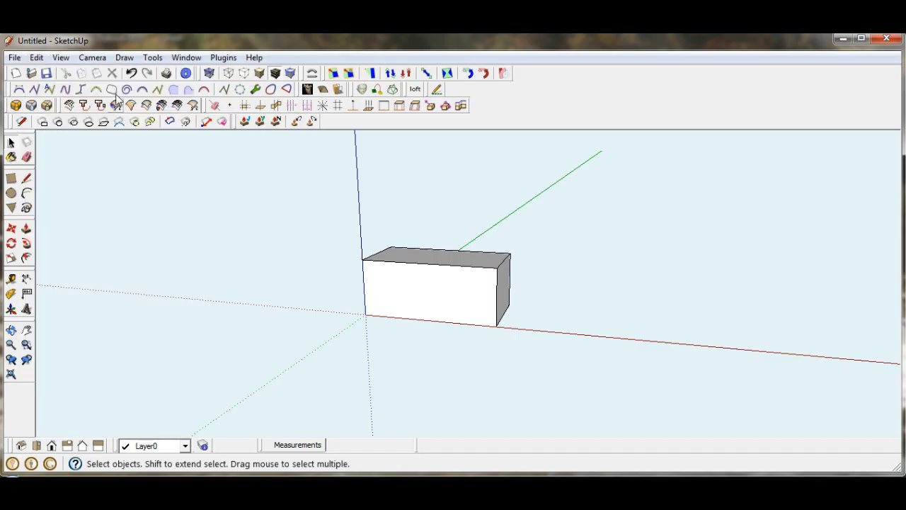
Step: Review the Draw > BezierSpline curves submenu, then bring up the Window menu
click(123, 58)
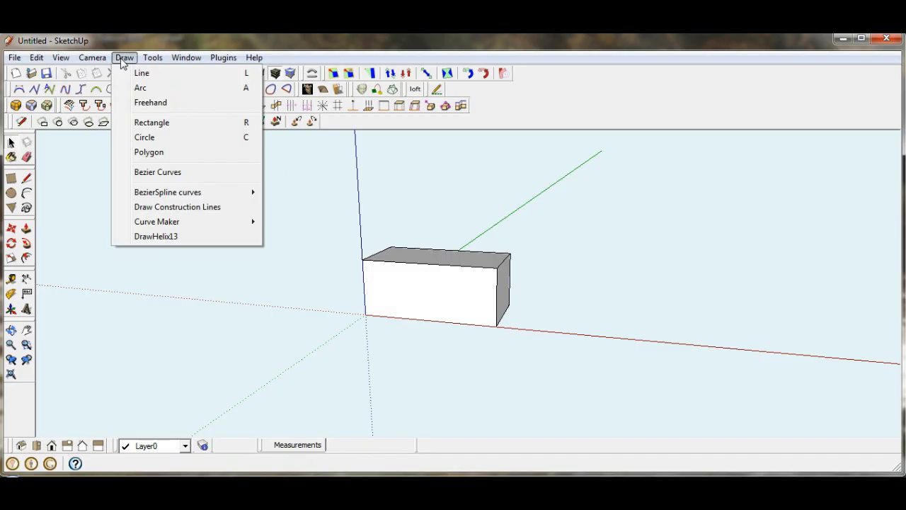
mouse_move(145, 197)
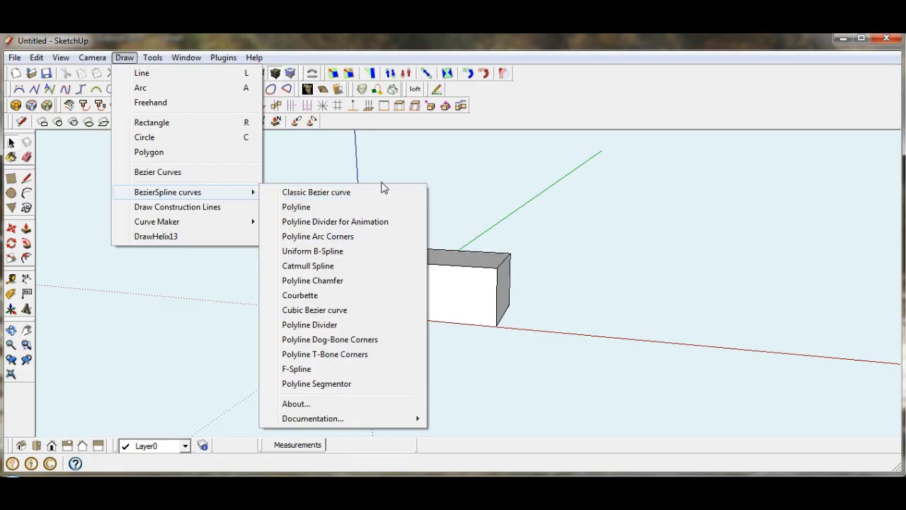
click(437, 168)
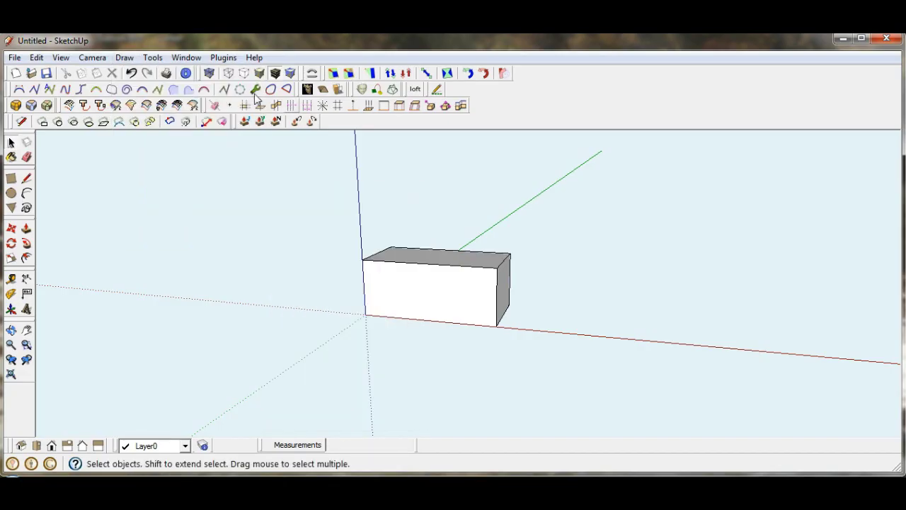
click(187, 60)
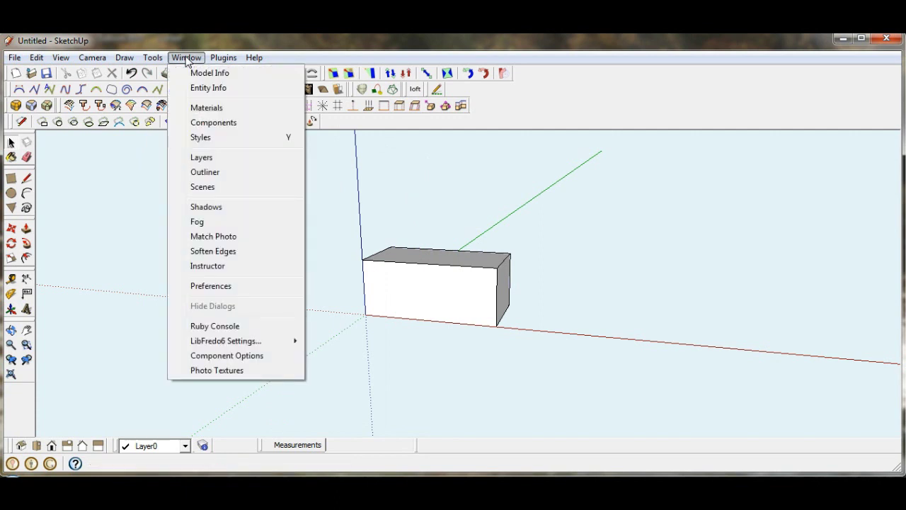
Step: Assign shortcut I to Draw/BezierSpline curves/Classic Bezier in the Shortcuts preferences
click(208, 287)
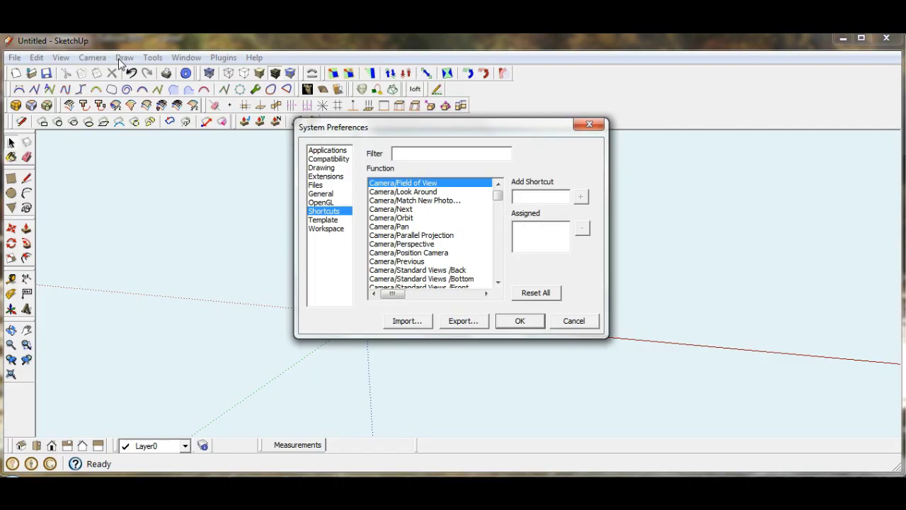
drag(498, 199, 499, 200)
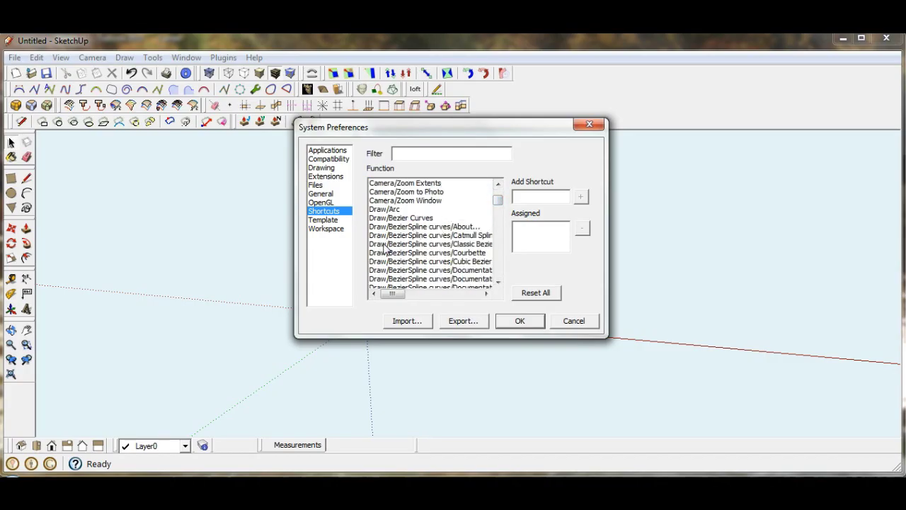
click(466, 244)
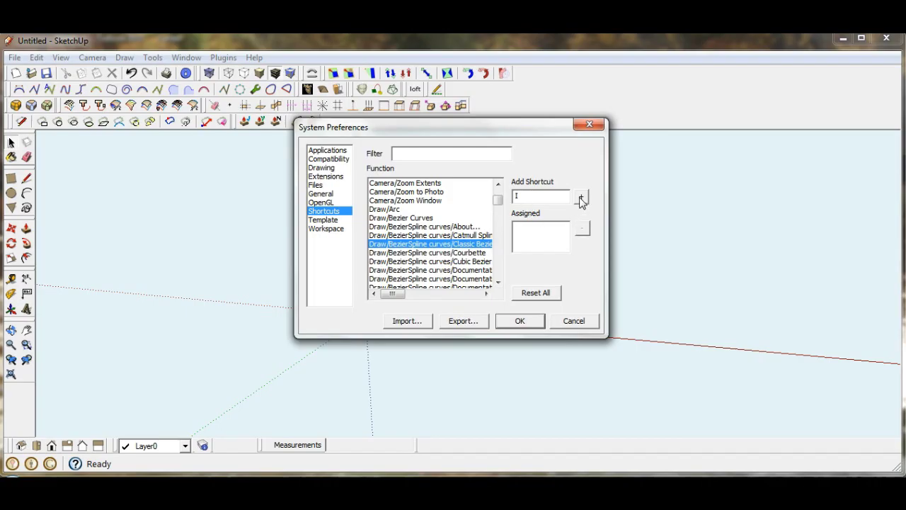
click(581, 200)
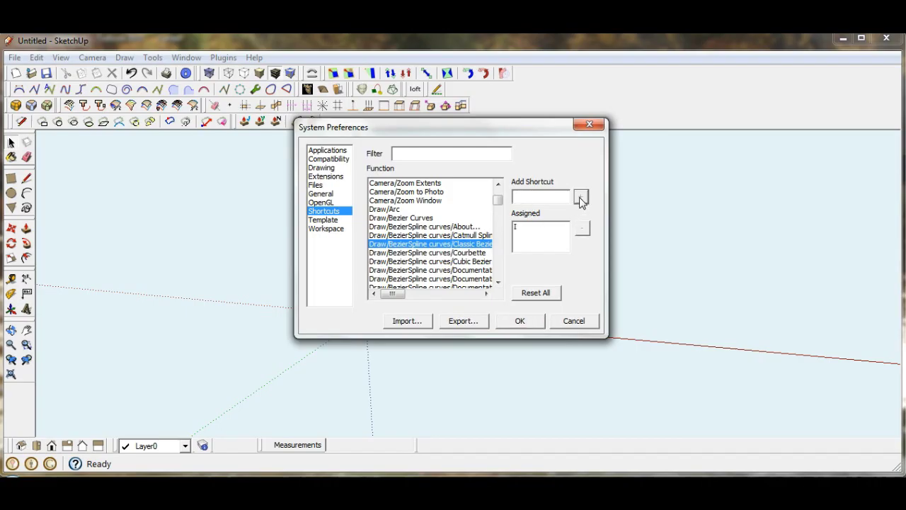
click(519, 323)
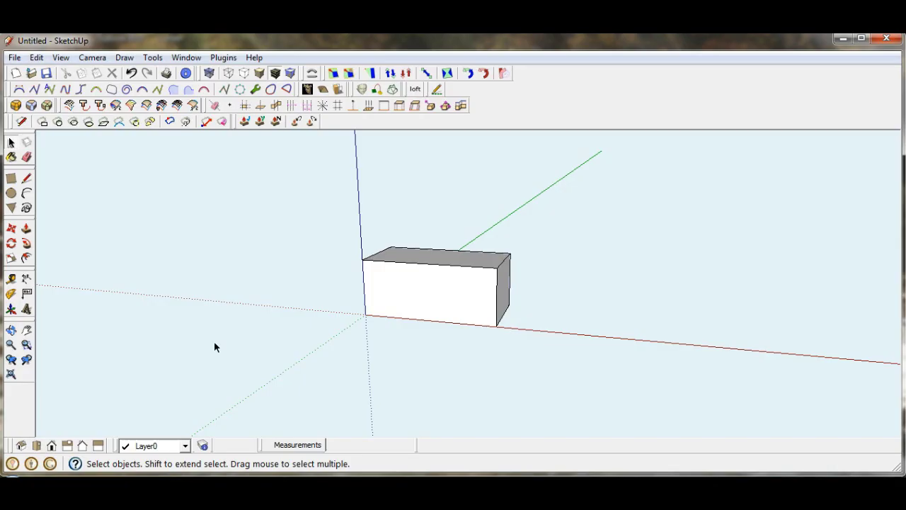
Step: Draw a Classic Bezier curve from the box's top-left corner toward its top-right corner with control points
key(i)
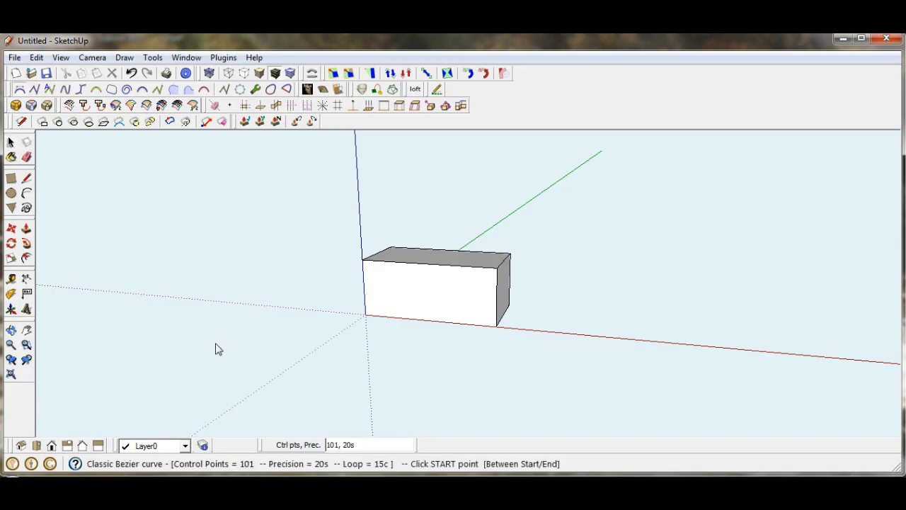
click(362, 260)
click(497, 269)
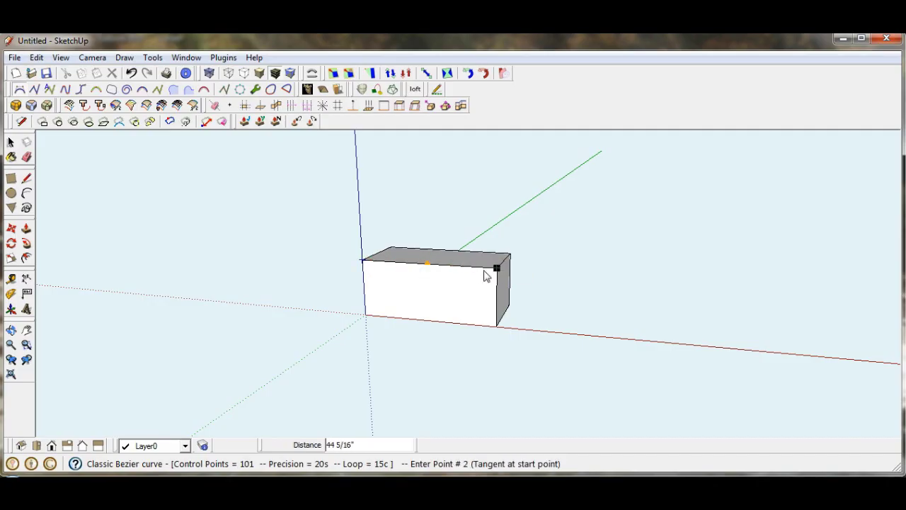
click(379, 303)
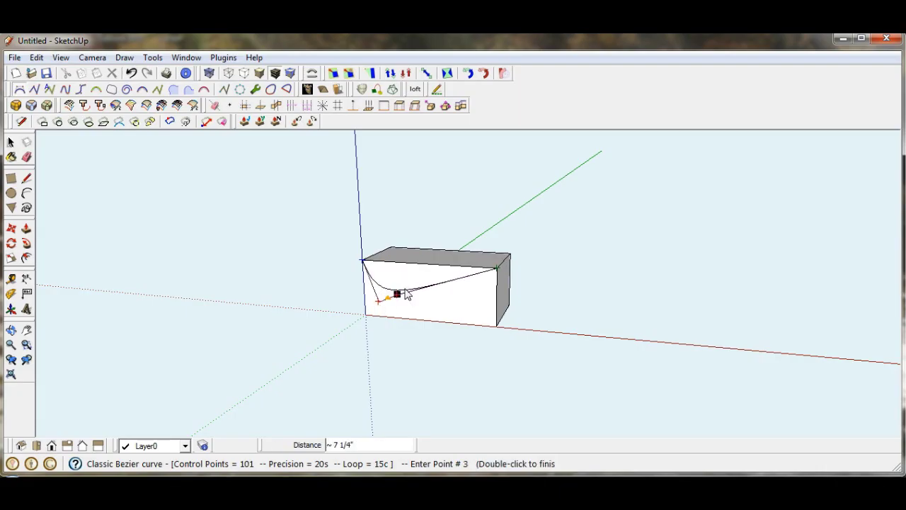
click(439, 267)
click(444, 269)
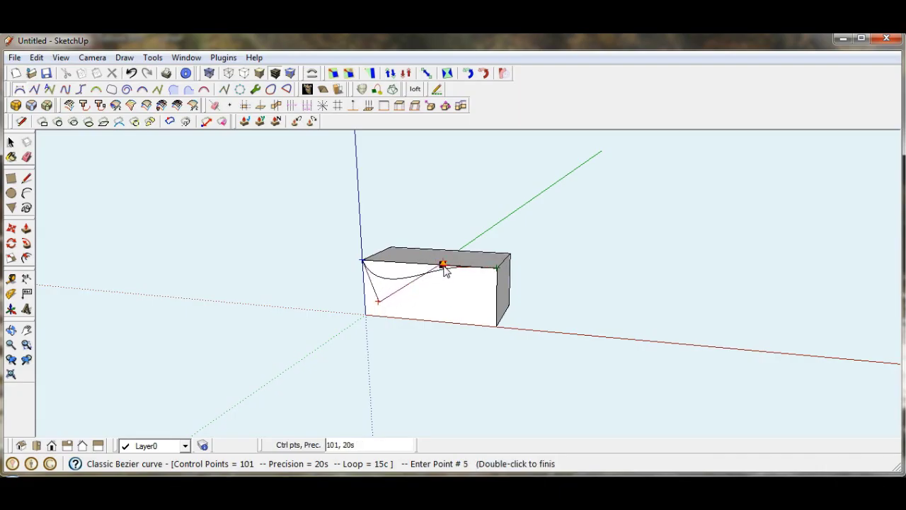
double_click(445, 270)
click(289, 272)
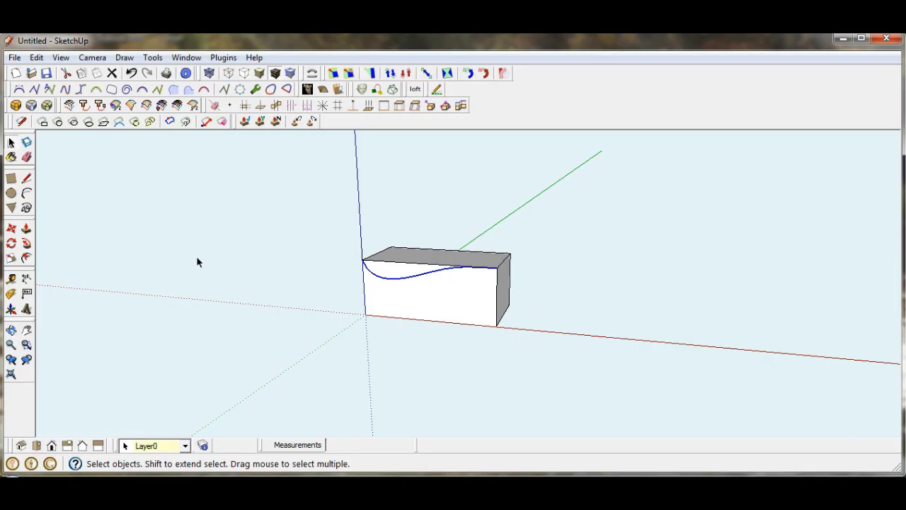
Step: Try Shape Bender on the curve, then cancel it and clear the selection
click(312, 74)
click(230, 253)
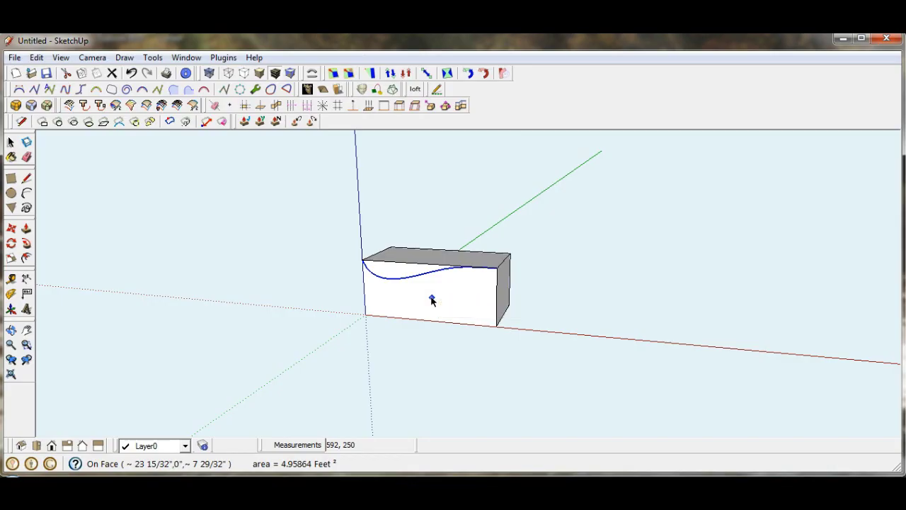
key(space)
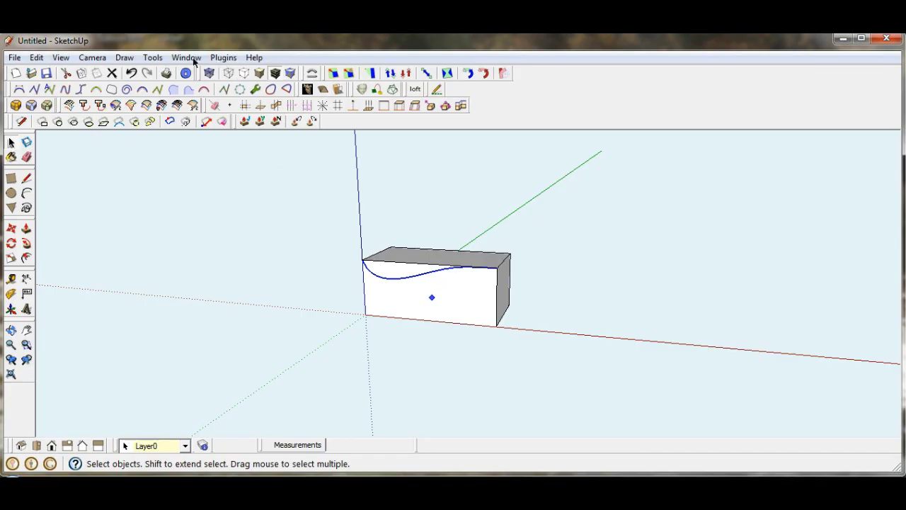
key(ctrl+t)
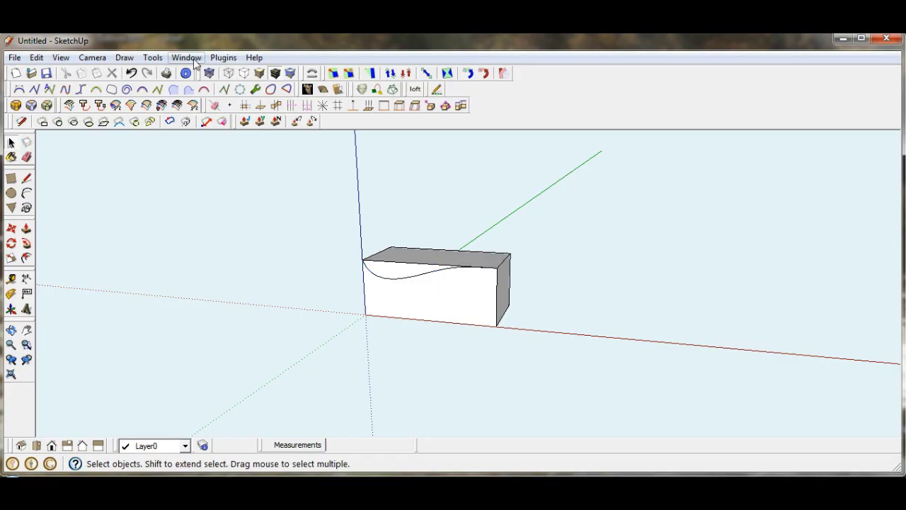
Step: Reopen and close Preferences, then confirm Query Tool still uses N under Tools > Utilities
click(187, 58)
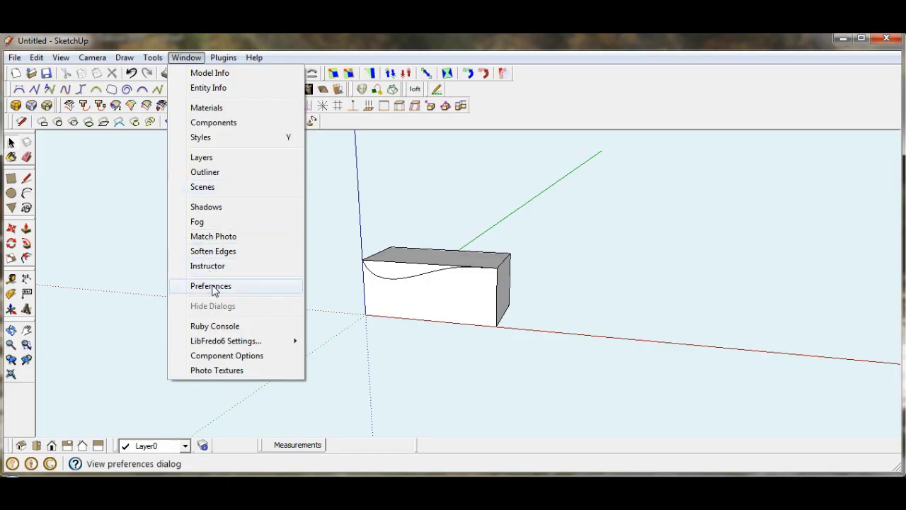
click(211, 286)
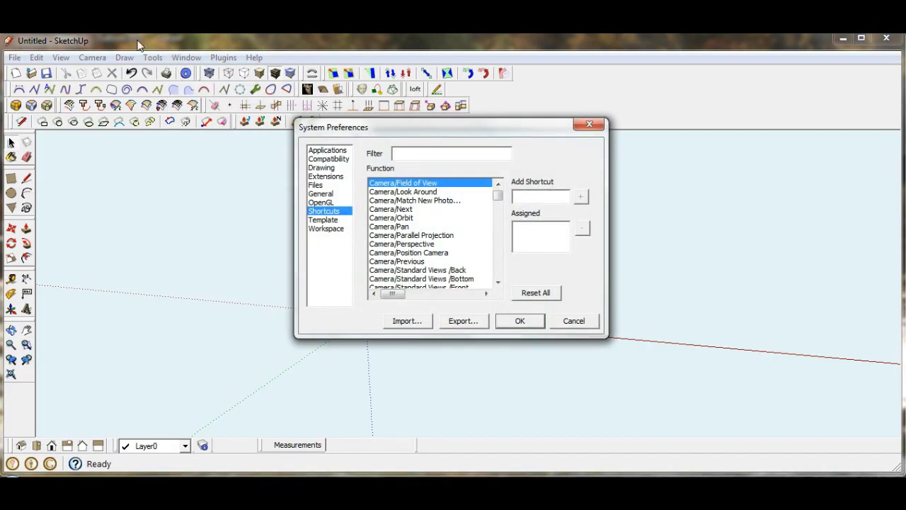
click(519, 321)
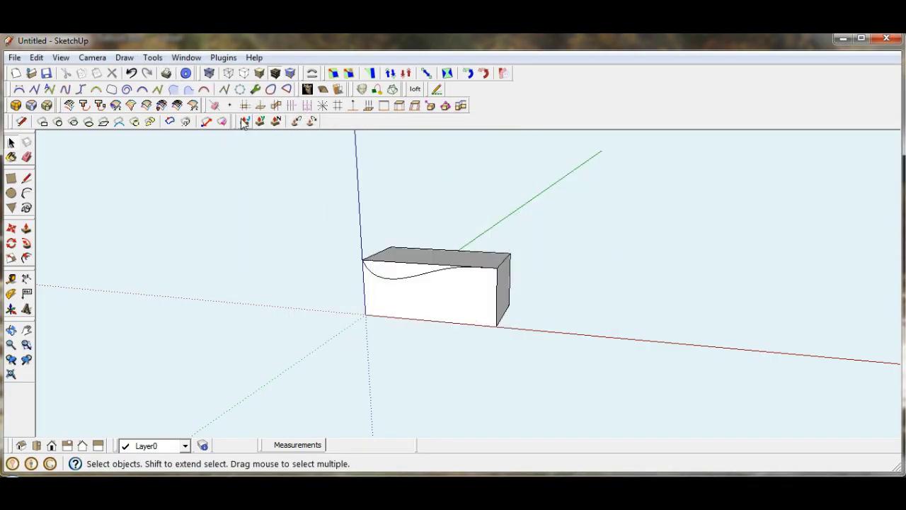
click(153, 59)
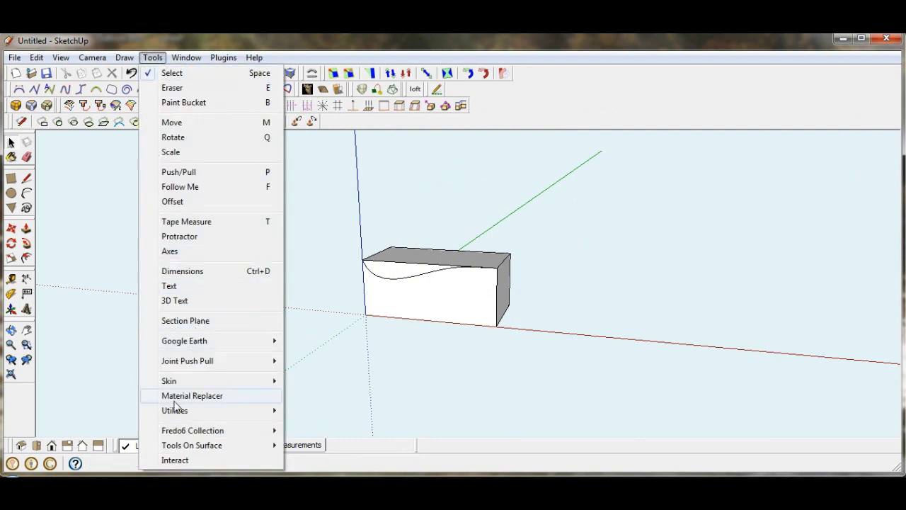
mouse_move(177, 416)
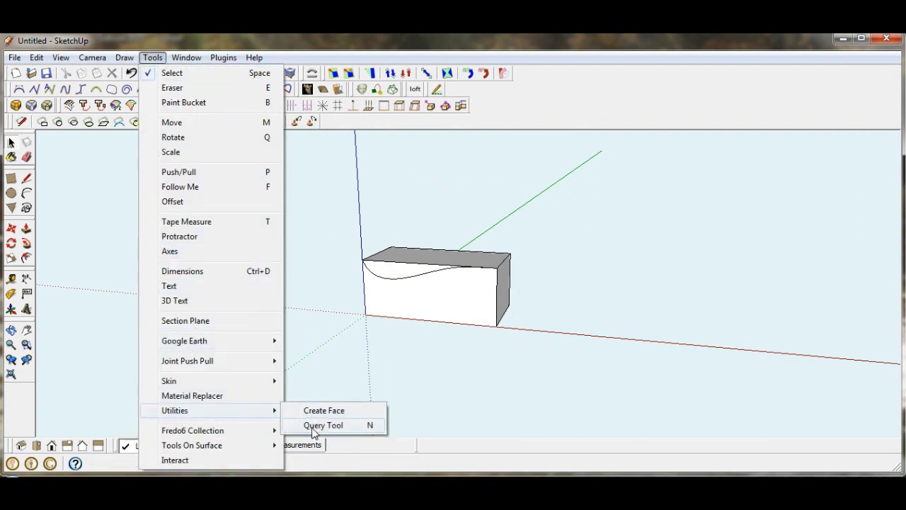
click(381, 369)
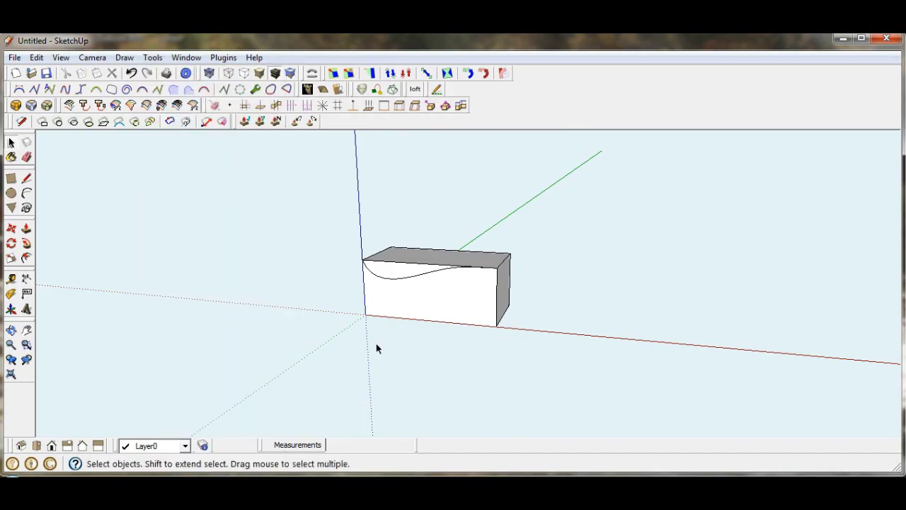
click(187, 58)
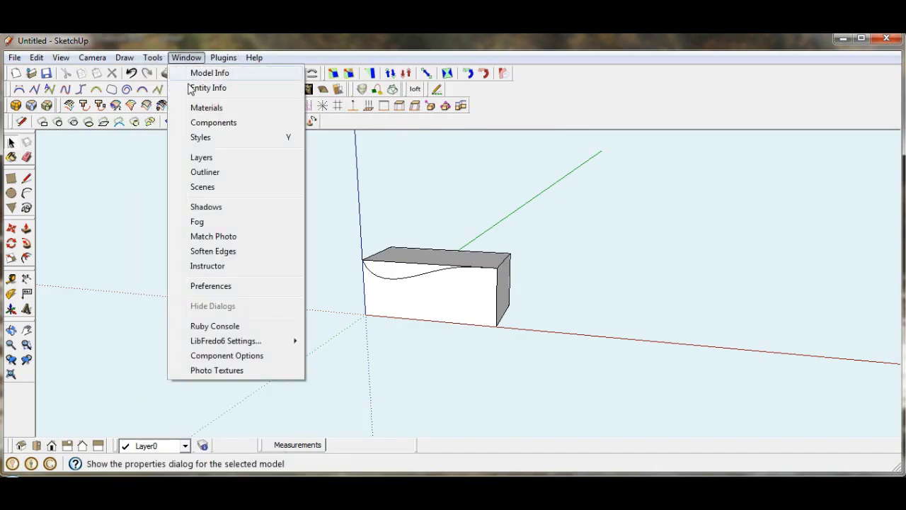
Step: In the Shortcuts preferences, scroll the Function list and select Tools/Utilities/Query Tool
click(224, 287)
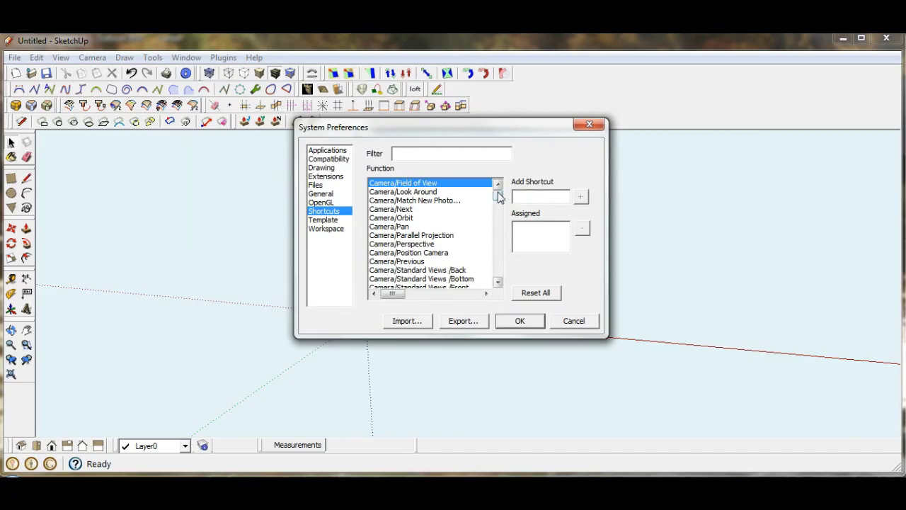
drag(498, 195, 500, 234)
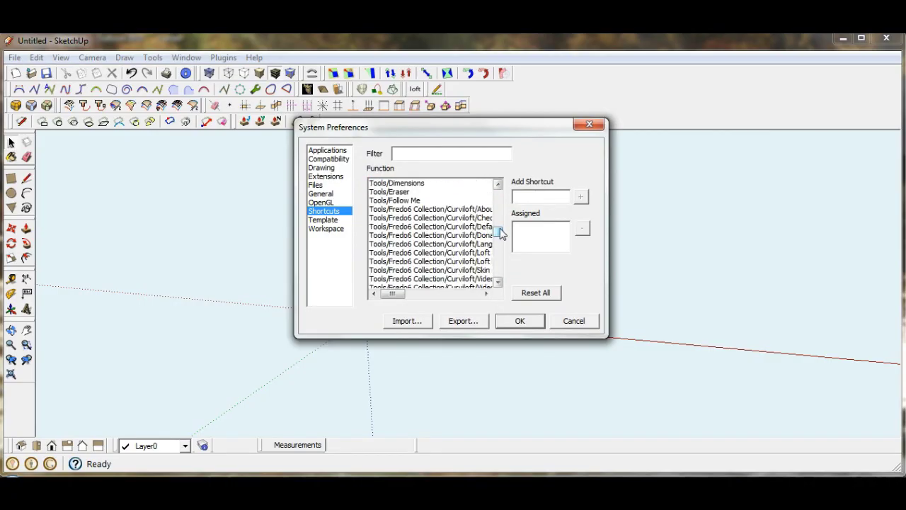
click(499, 282)
click(500, 282)
click(499, 281)
click(499, 282)
click(499, 282)
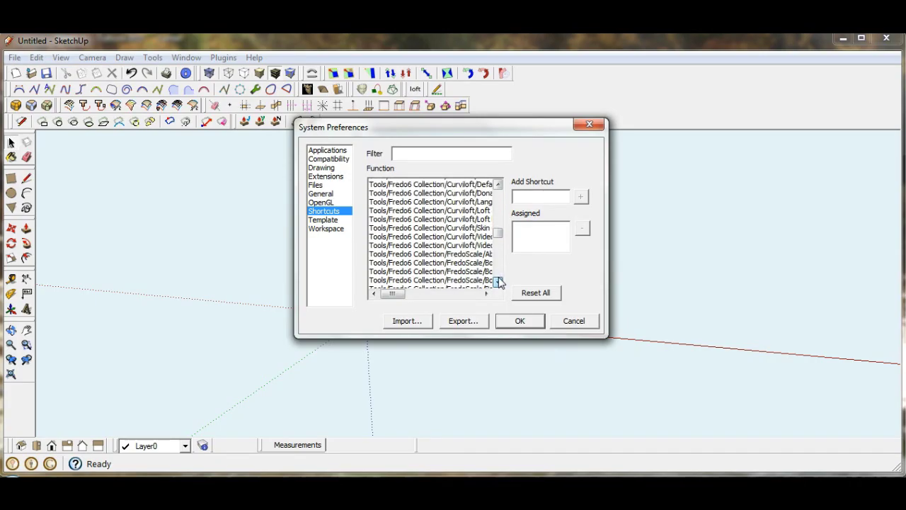
click(499, 282)
click(499, 282)
click(499, 282)
click(500, 282)
click(500, 282)
click(499, 282)
click(499, 282)
click(499, 282)
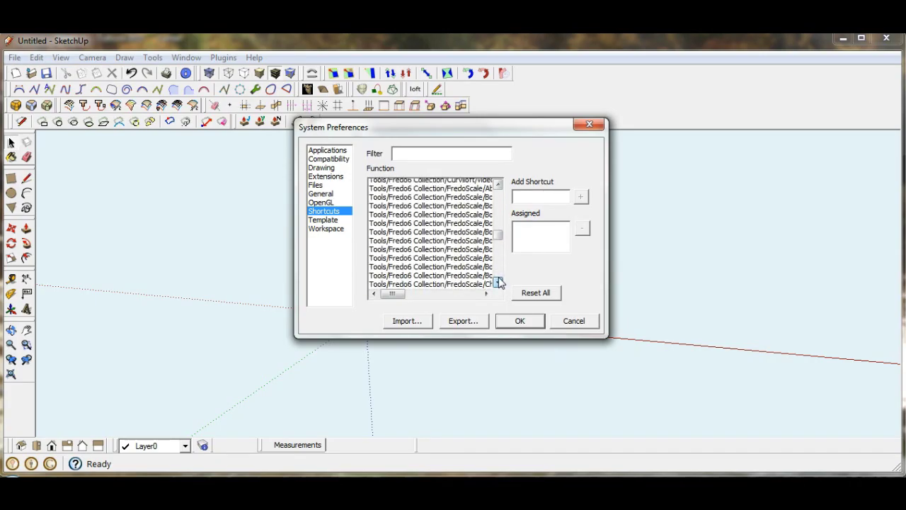
click(499, 282)
click(499, 282)
click(499, 282)
click(499, 281)
click(500, 282)
click(499, 282)
click(499, 282)
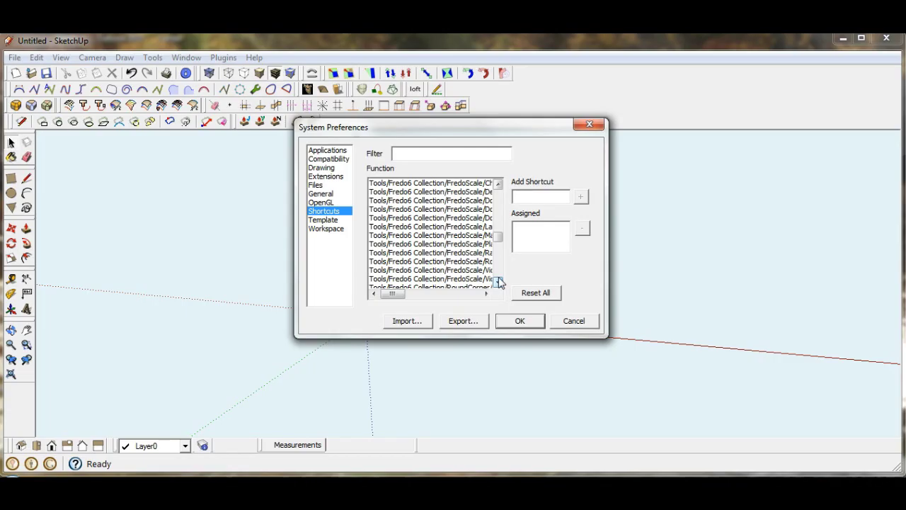
click(499, 282)
click(499, 282)
click(499, 282)
click(499, 282)
click(499, 282)
click(499, 281)
click(499, 282)
click(499, 281)
click(499, 282)
click(500, 281)
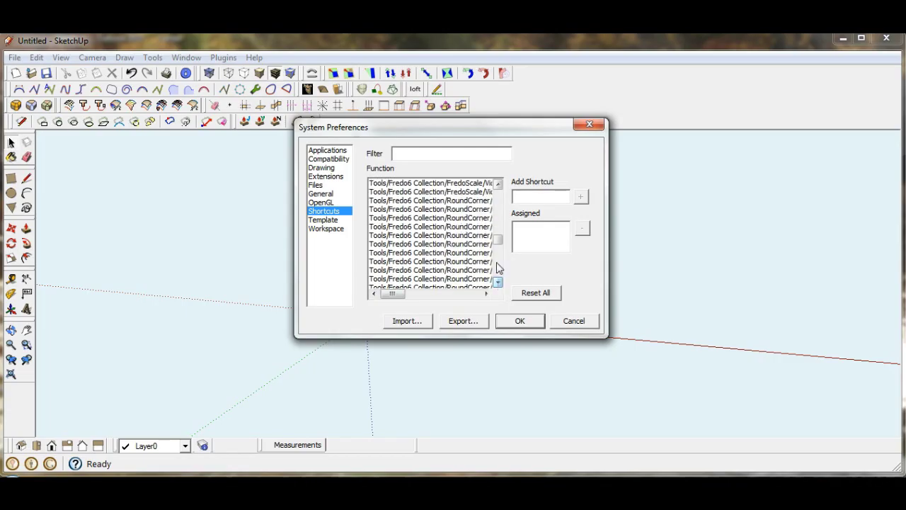
click(499, 248)
click(499, 248)
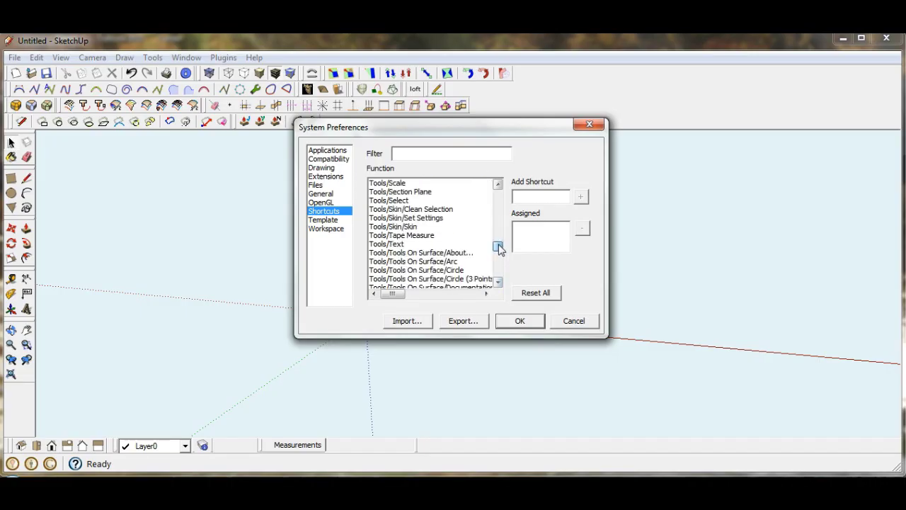
drag(499, 248, 498, 253)
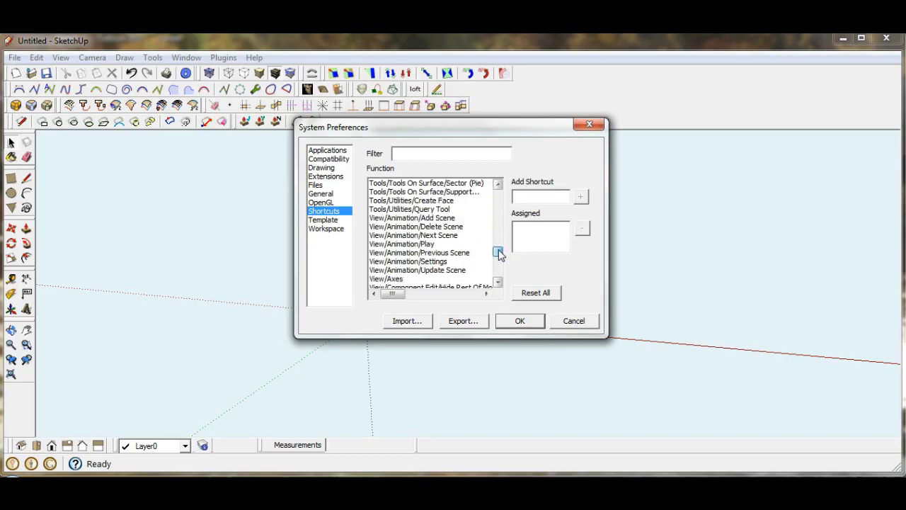
click(418, 209)
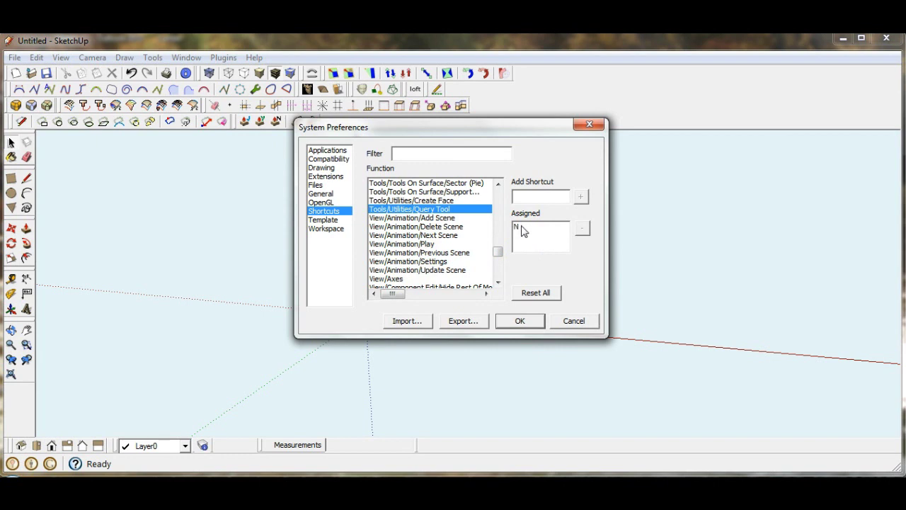
Step: Remove the N shortcut from Query Tool and save the preferences
click(524, 228)
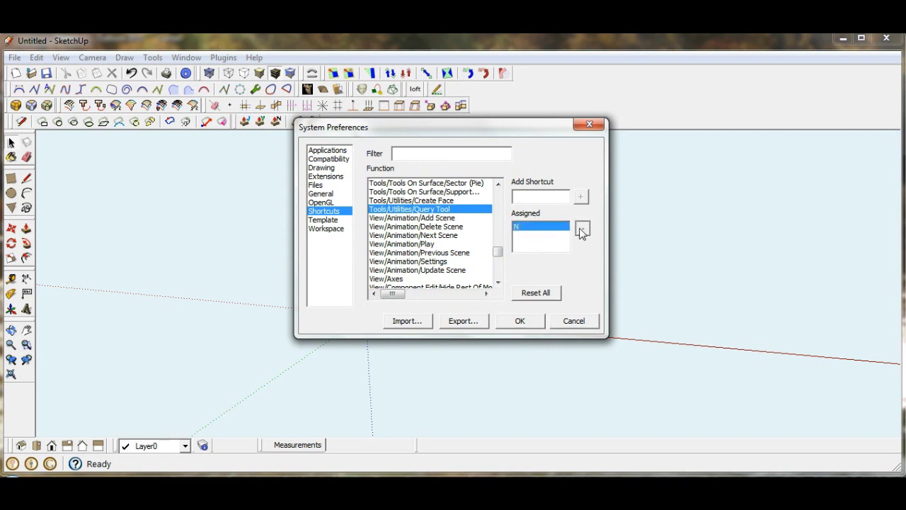
click(582, 229)
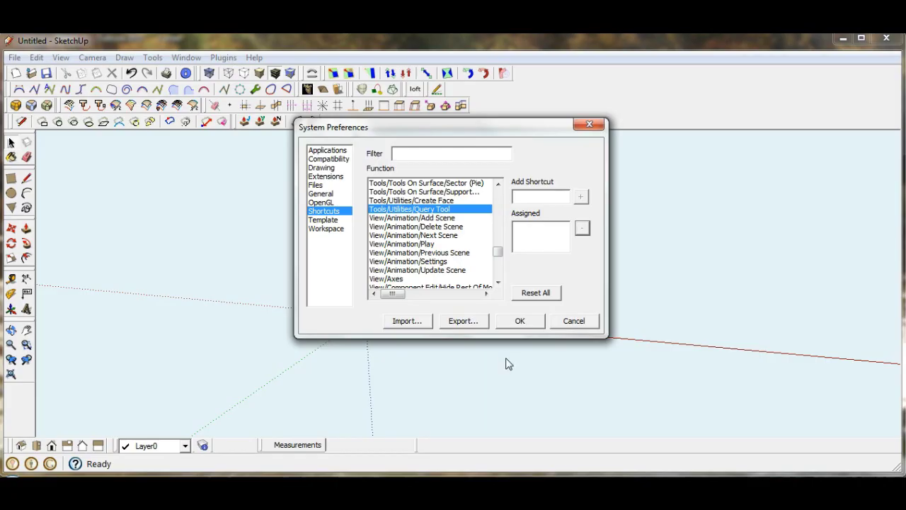
click(520, 323)
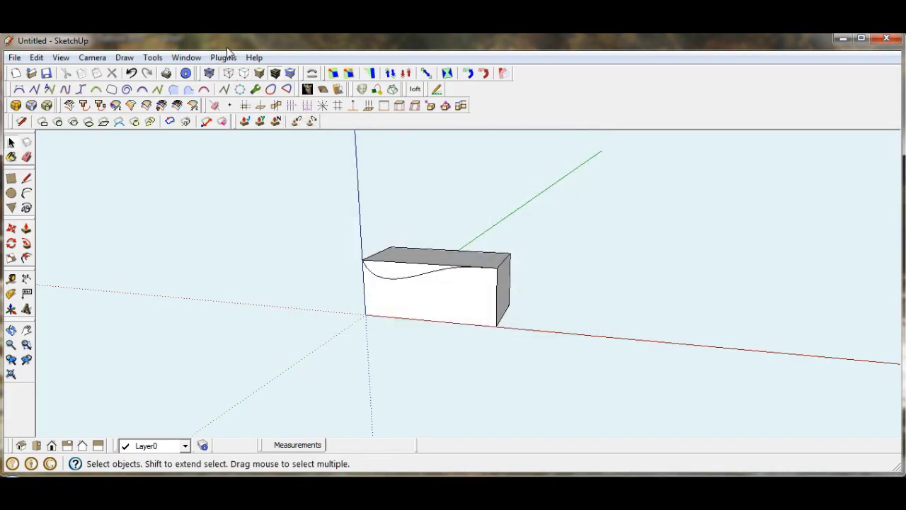
Step: Check Plugins > Chris Fullmer Tools to see that Shape Bender has no shortcut yet
click(223, 58)
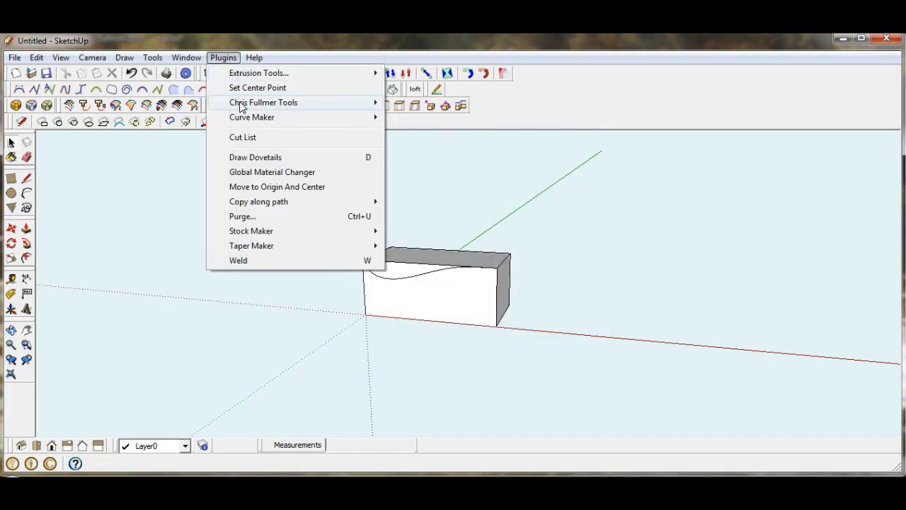
mouse_move(241, 106)
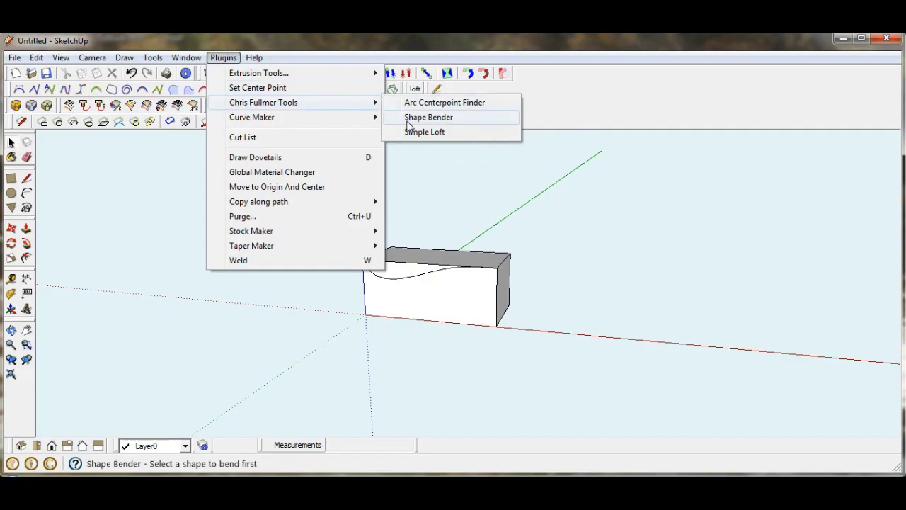
click(451, 186)
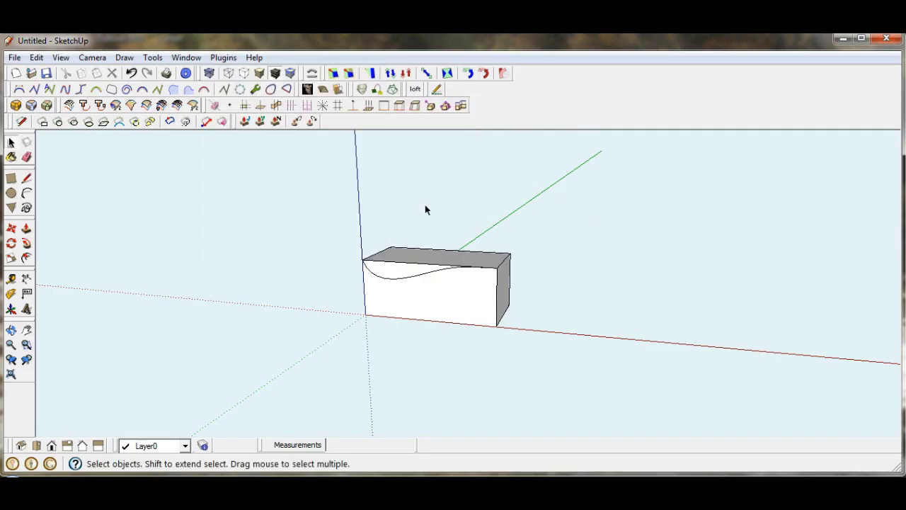
click(200, 59)
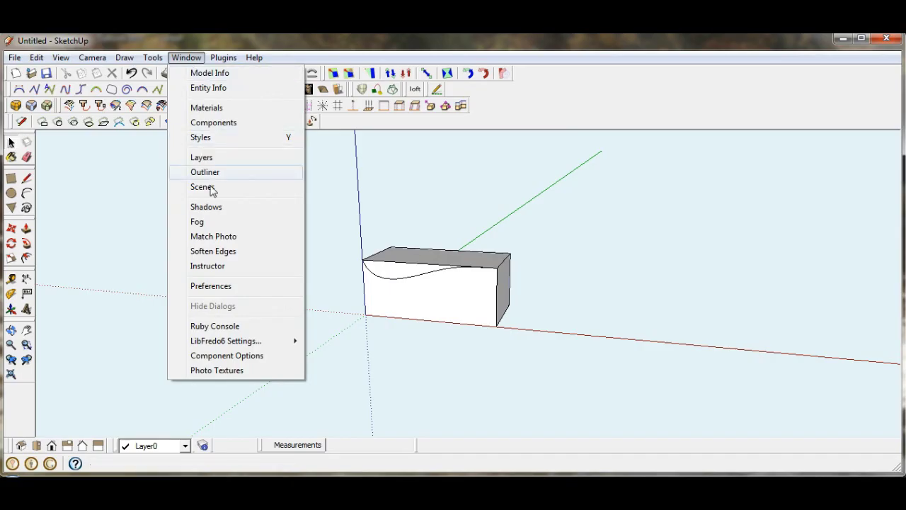
Step: Assign N to Plugins/Chris Fullmer Tools/Shape Bender in Shortcuts preferences and save
click(210, 286)
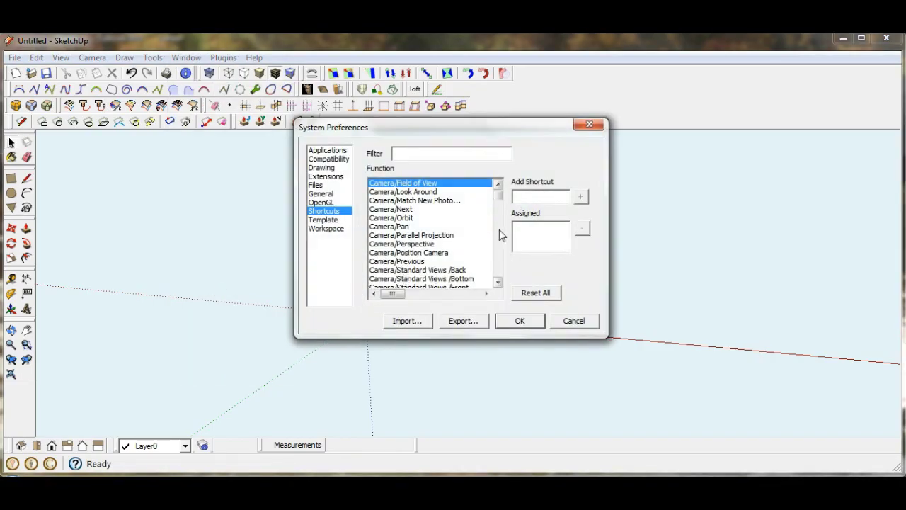
drag(498, 198, 503, 224)
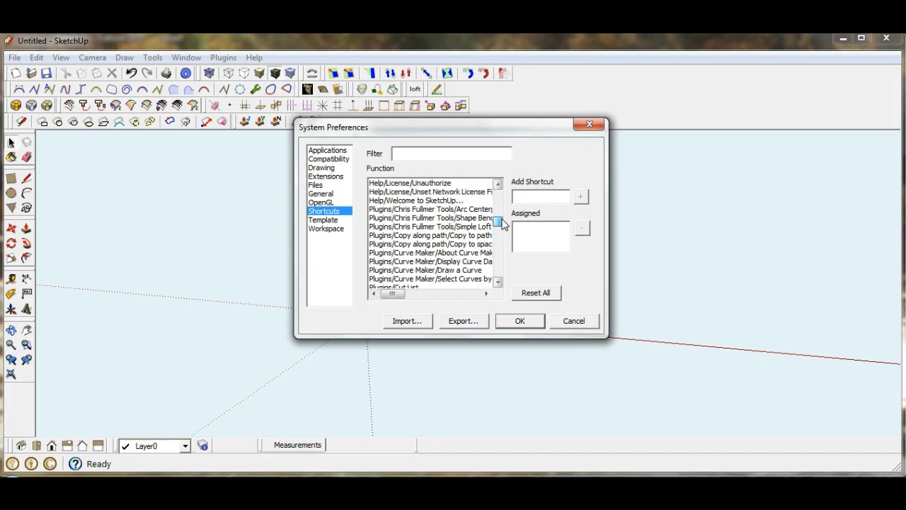
click(453, 218)
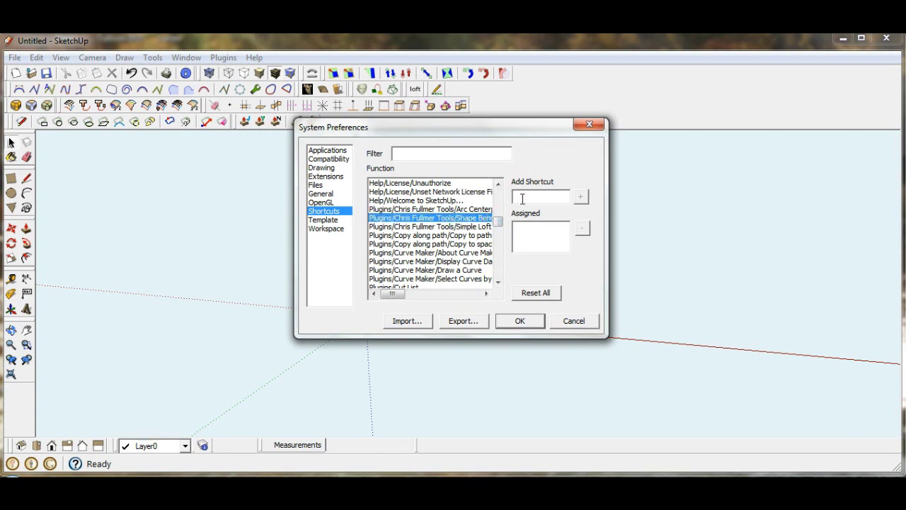
click(521, 199)
key(n)
click(581, 198)
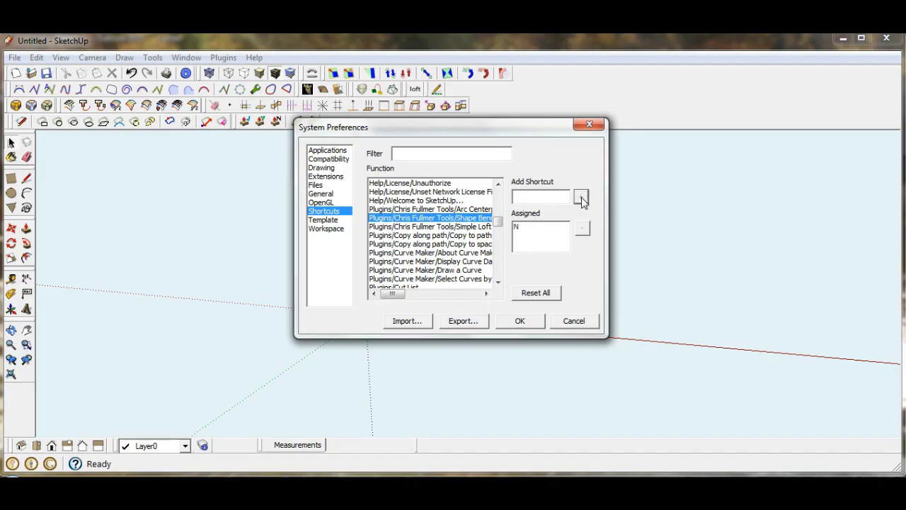
click(519, 321)
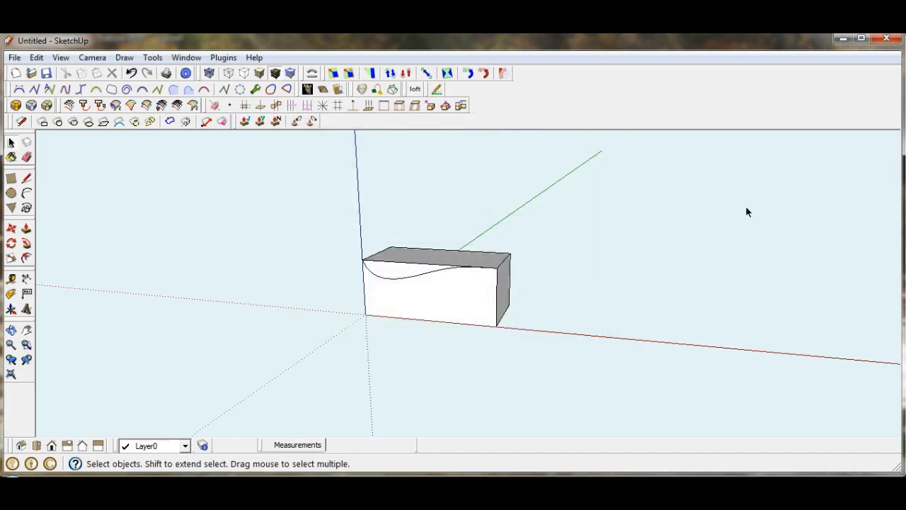
key(n)
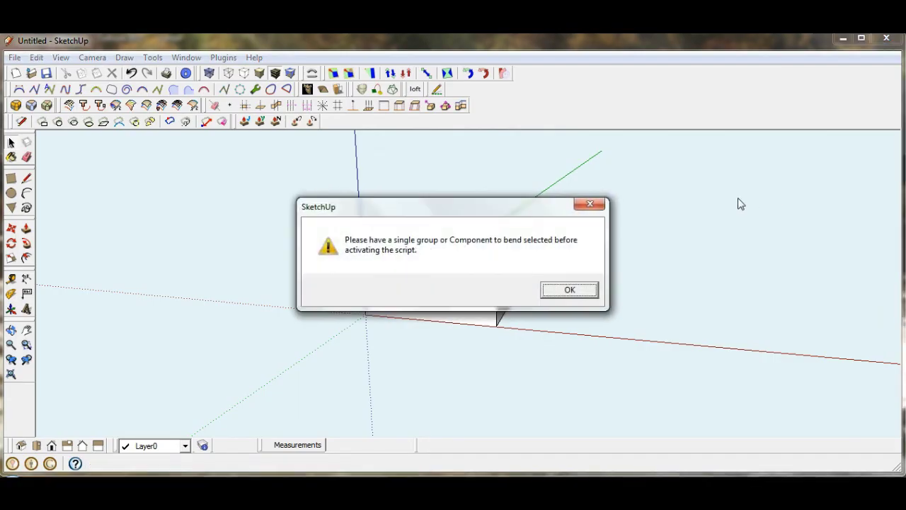
click(570, 291)
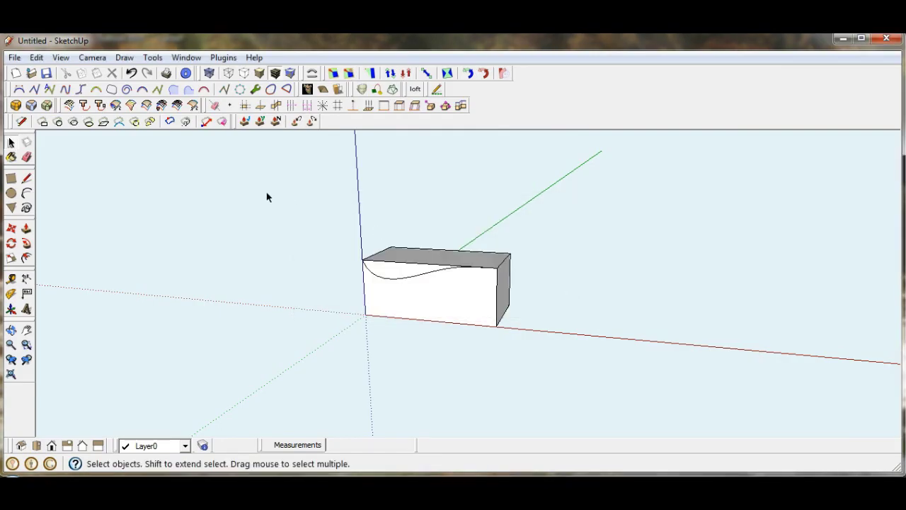